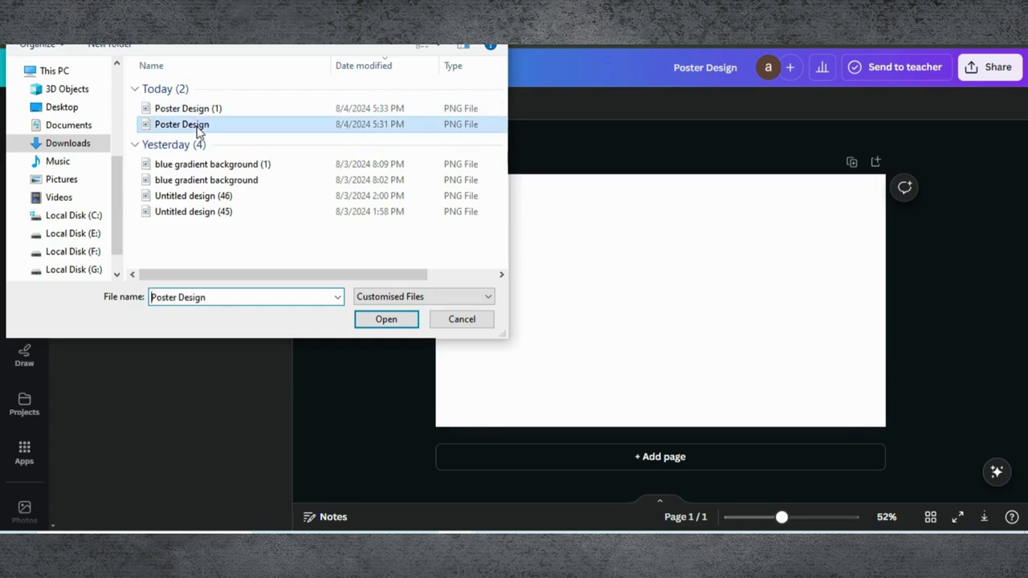
- Generate a Speed Painter video from the Poster Design image with a 5s sketch duration and add it to the design
click(395, 324)
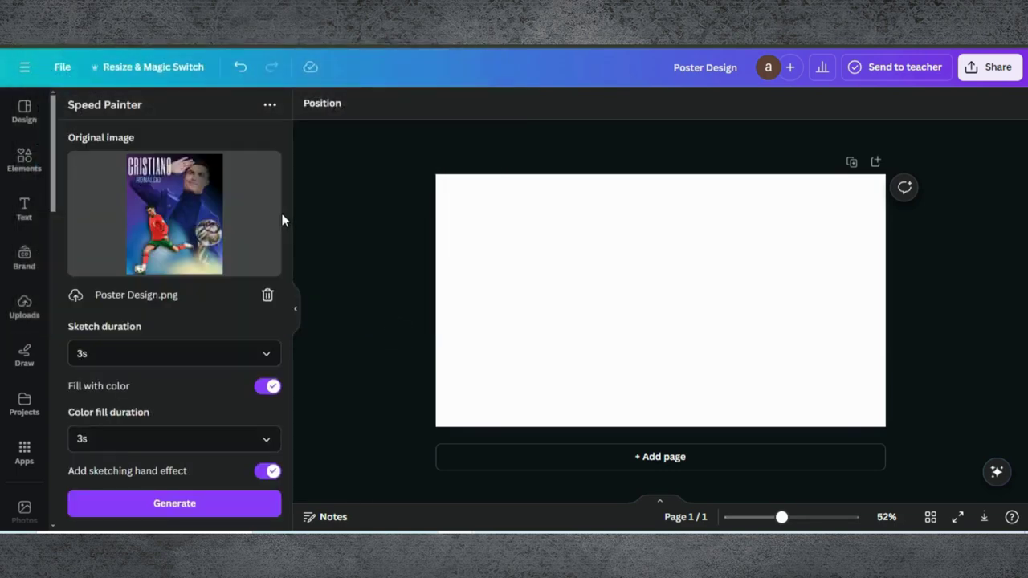
click(156, 362)
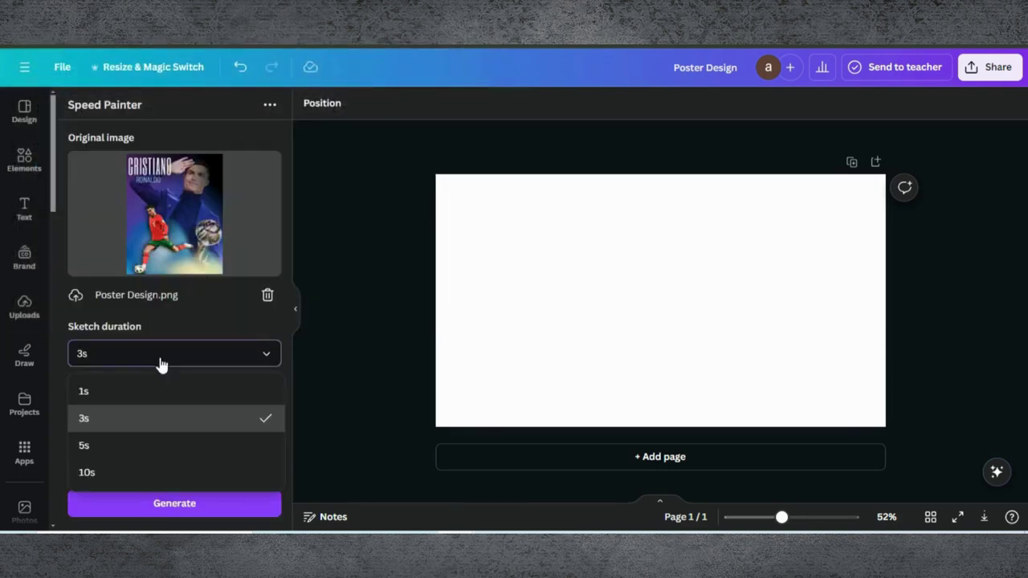
click(111, 453)
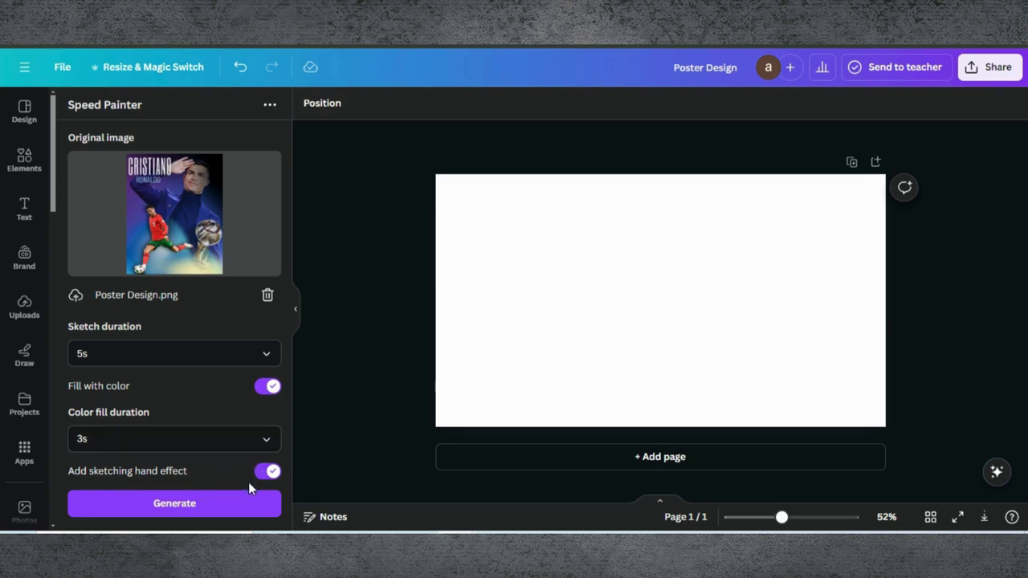
click(221, 511)
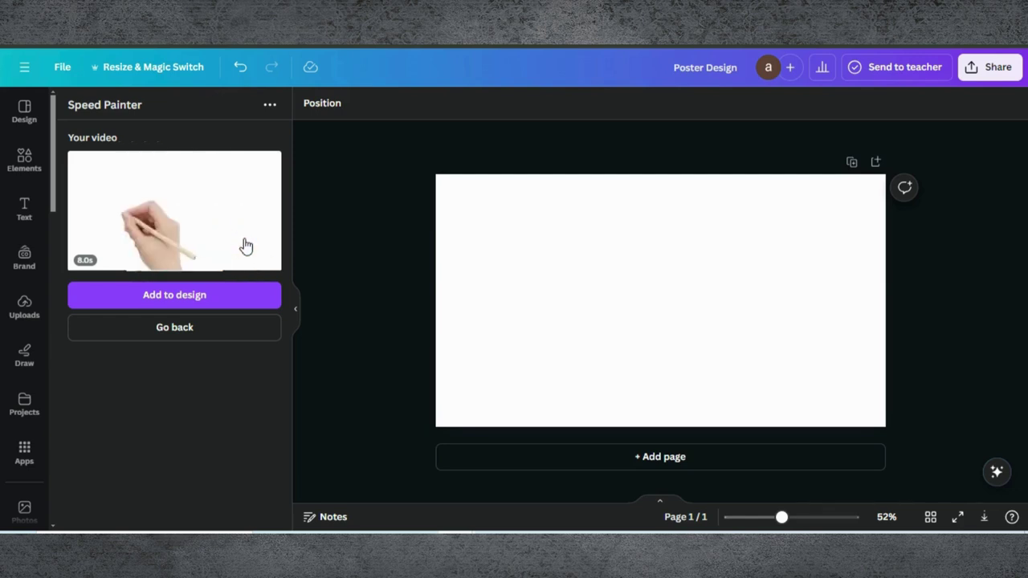
click(200, 298)
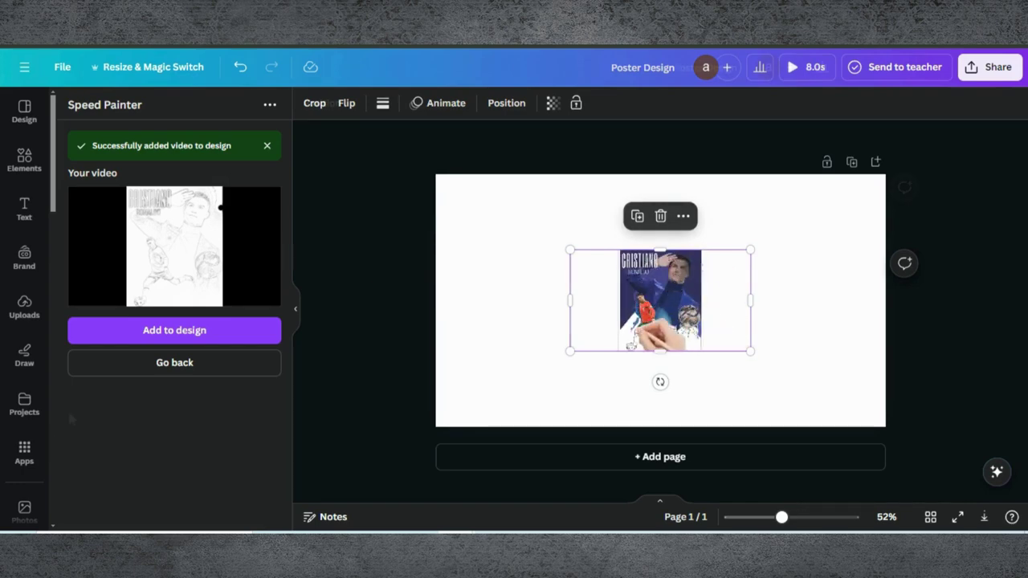
- Delete the video from the page, search the apps for "font frame" and open FontFrame
key(Delete)
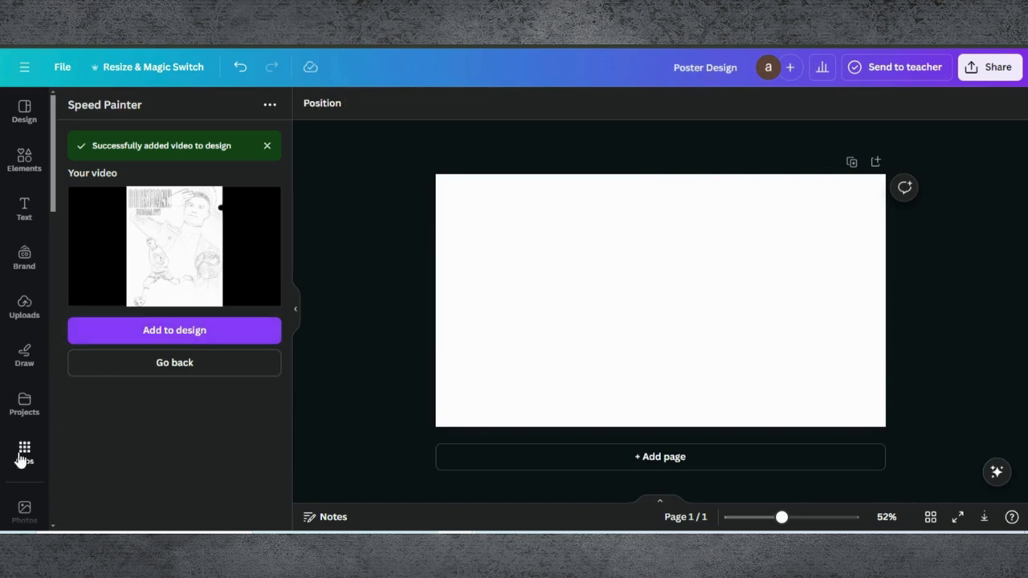
click(23, 456)
click(198, 109)
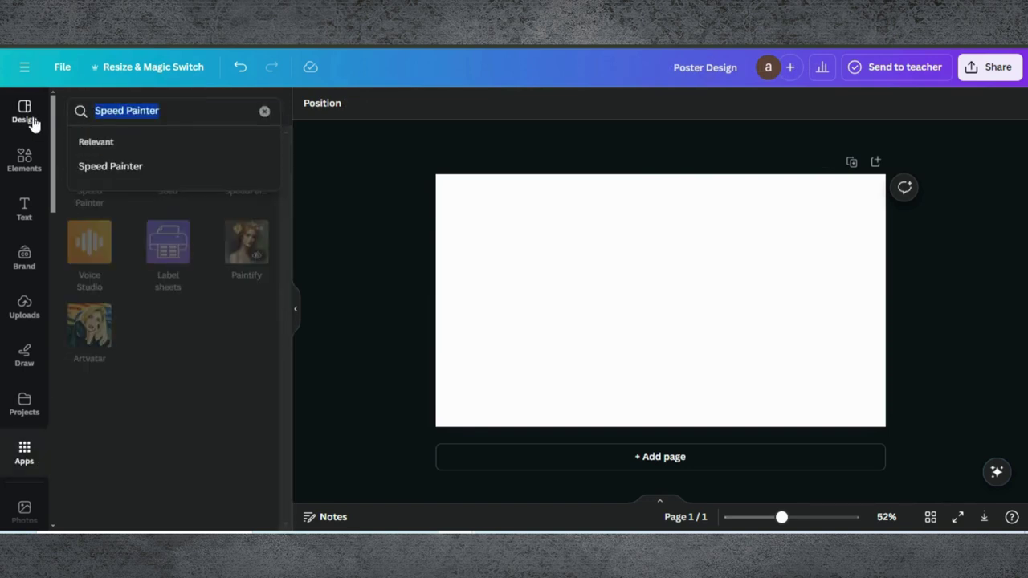
text(font f)
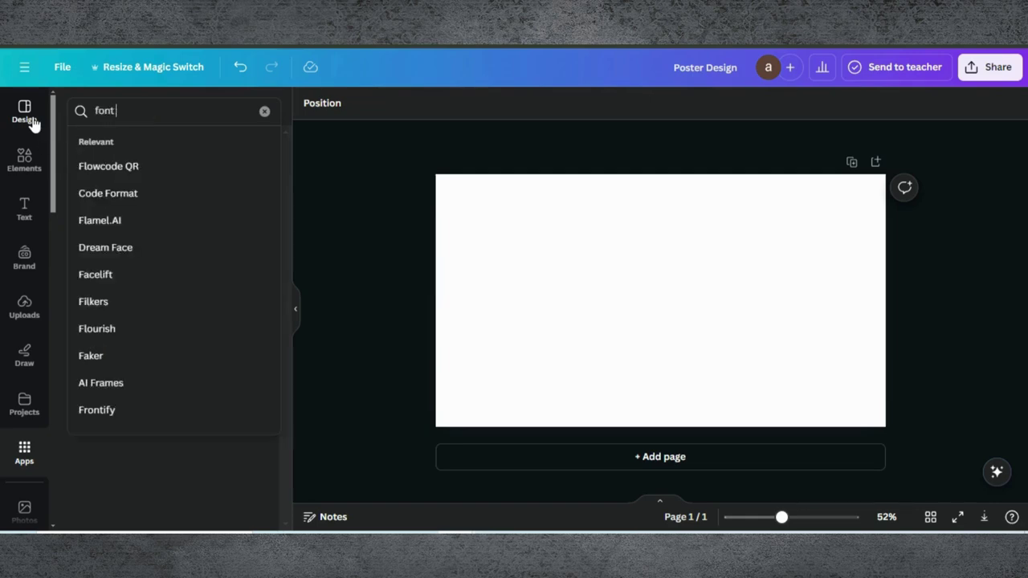
text(rame)
click(89, 157)
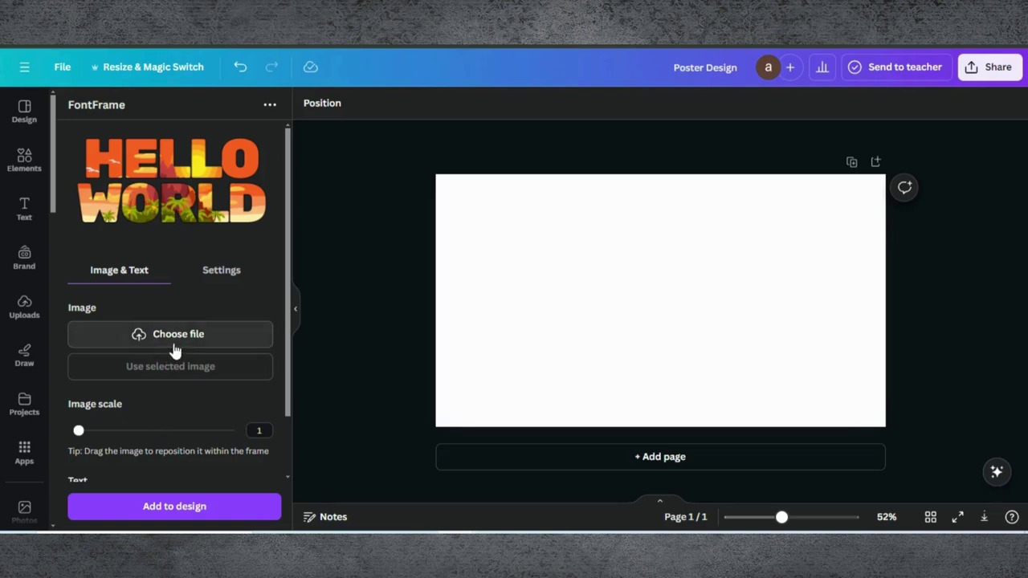
- Replace FontFrame's sample text with PLOTPULSE at an image scale of 1
scroll(160, 372, down, 2)
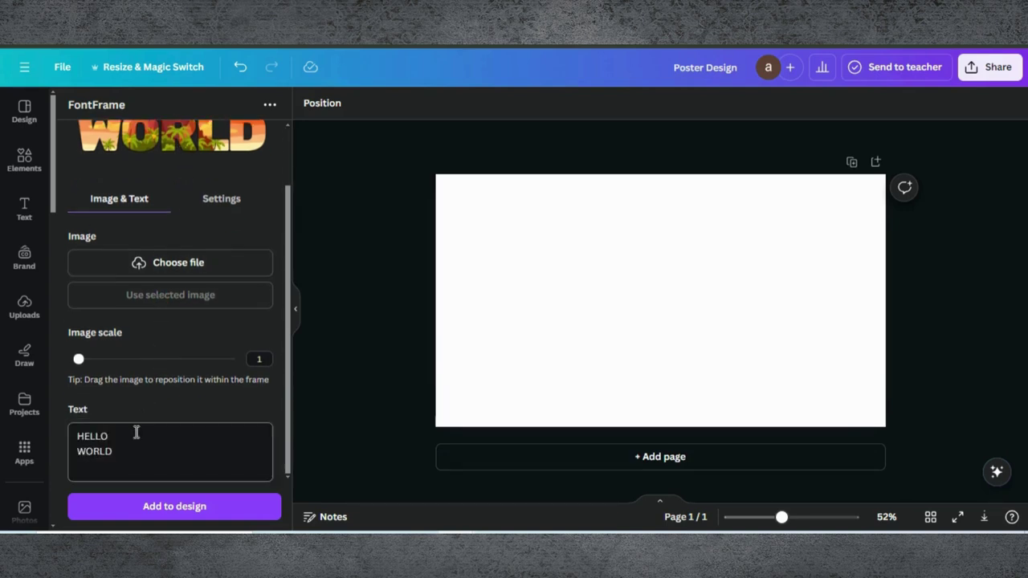
drag(118, 457, 55, 437)
key(BackSpace)
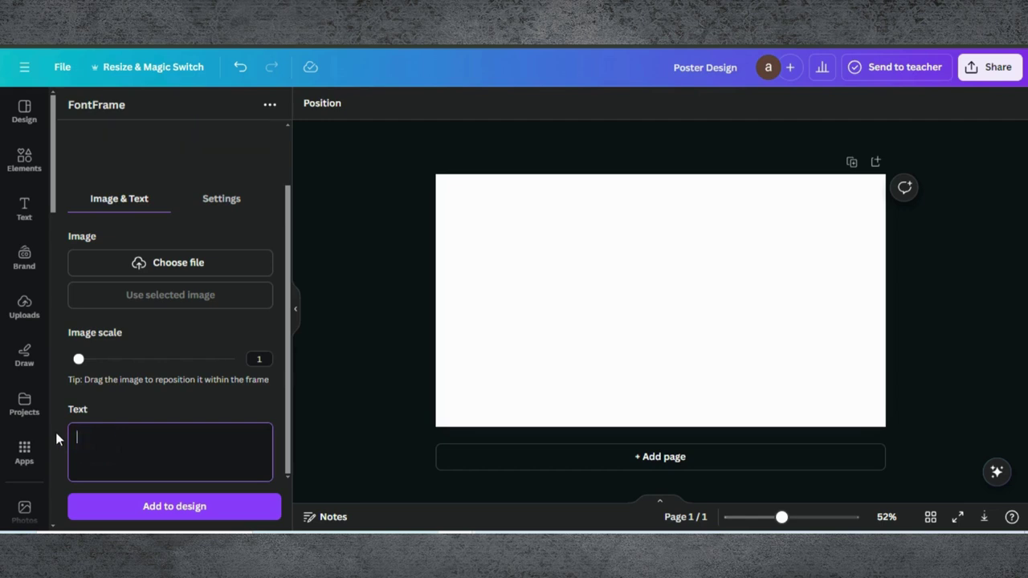
text(PLO)
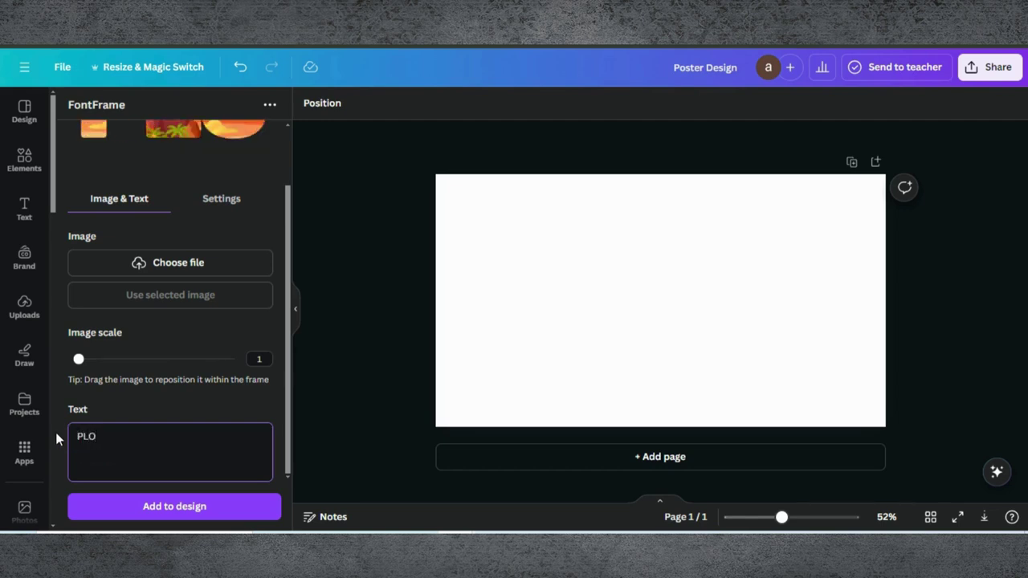
text(TPULSE)
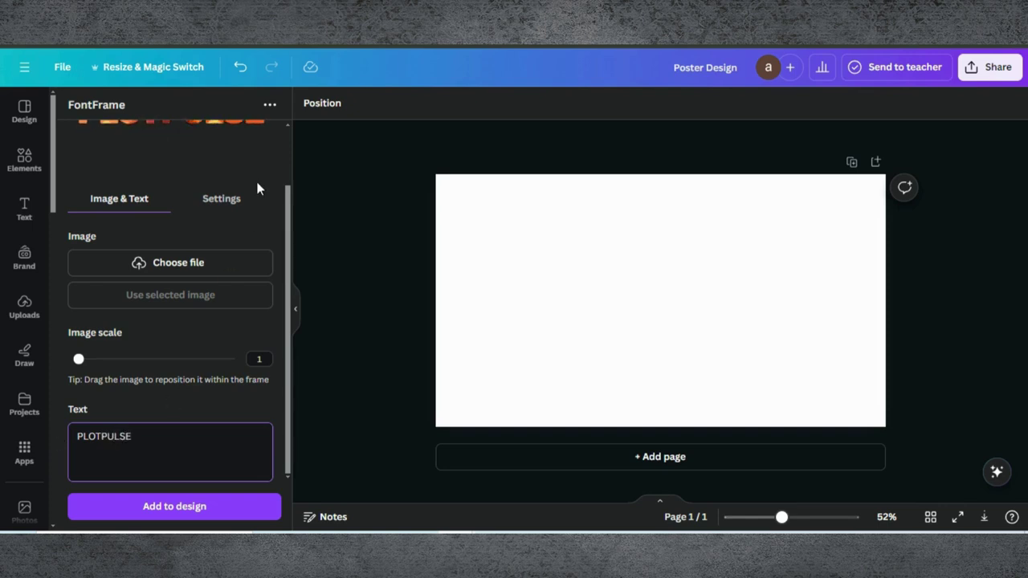
scroll(241, 187, up, 2)
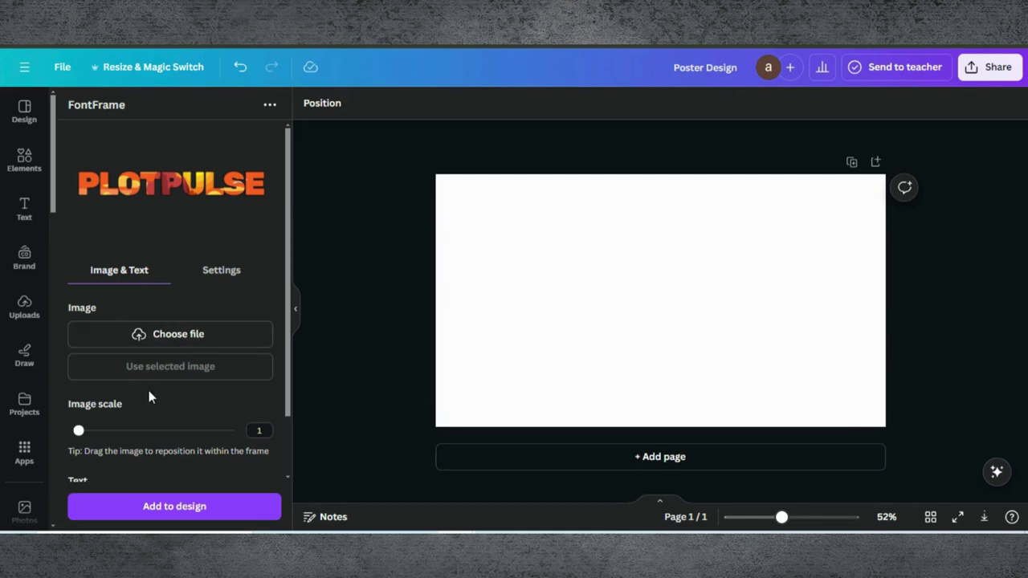
mouse_move(80, 431)
mouse_down()
mouse_move(236, 429)
mouse_move(63, 424)
mouse_up()
scroll(126, 428, down, 1)
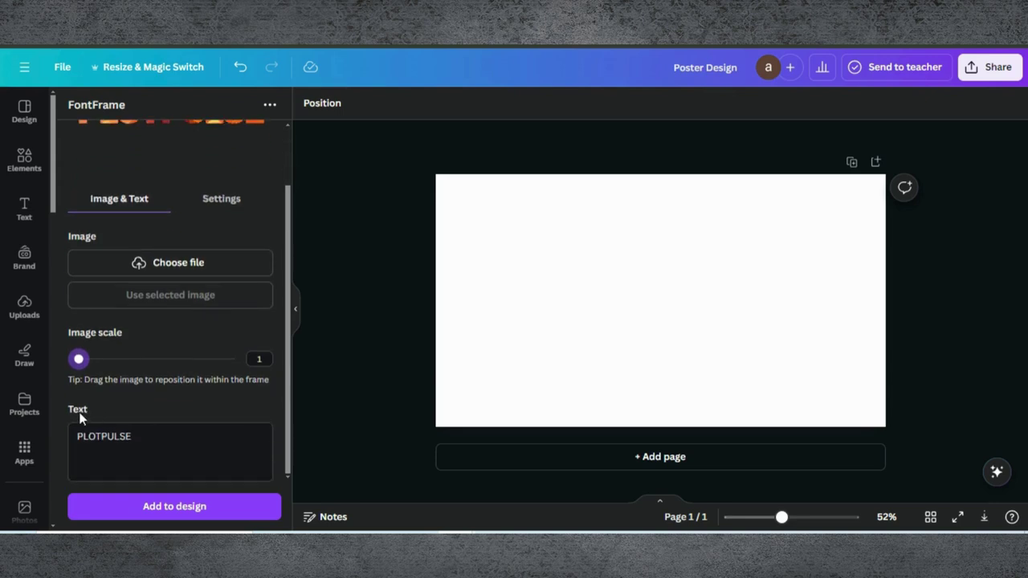
scroll(95, 412, up, 1)
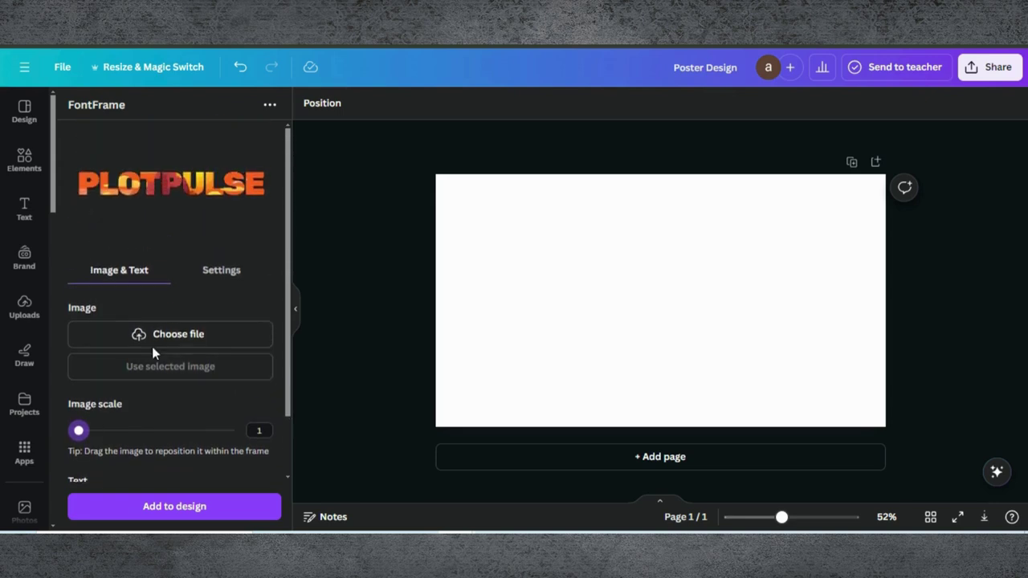
- Fill the PLOTPULSE text with the Poster Design (1) image at an image scale of 1.9 and add it to the design
click(184, 338)
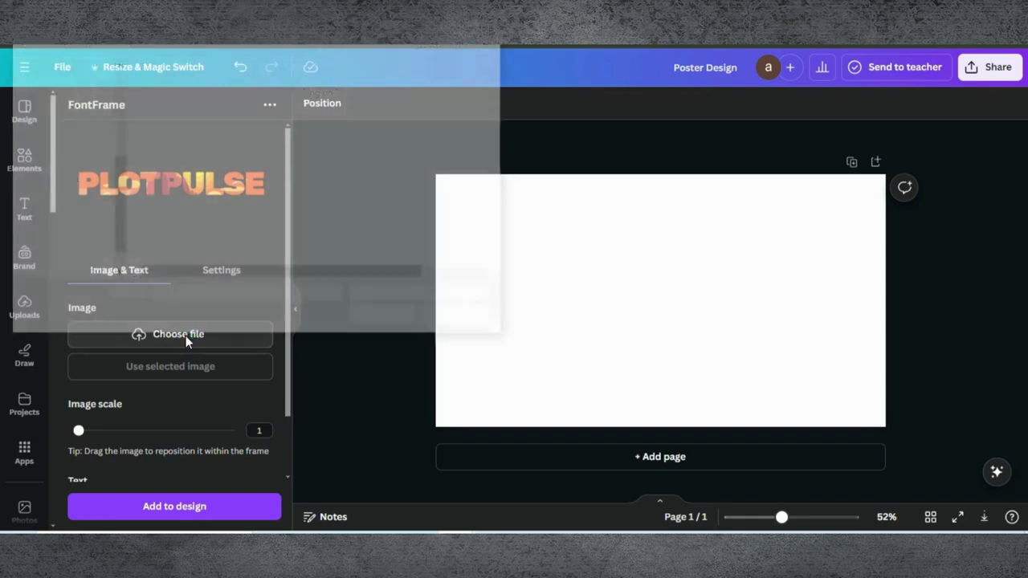
click(185, 107)
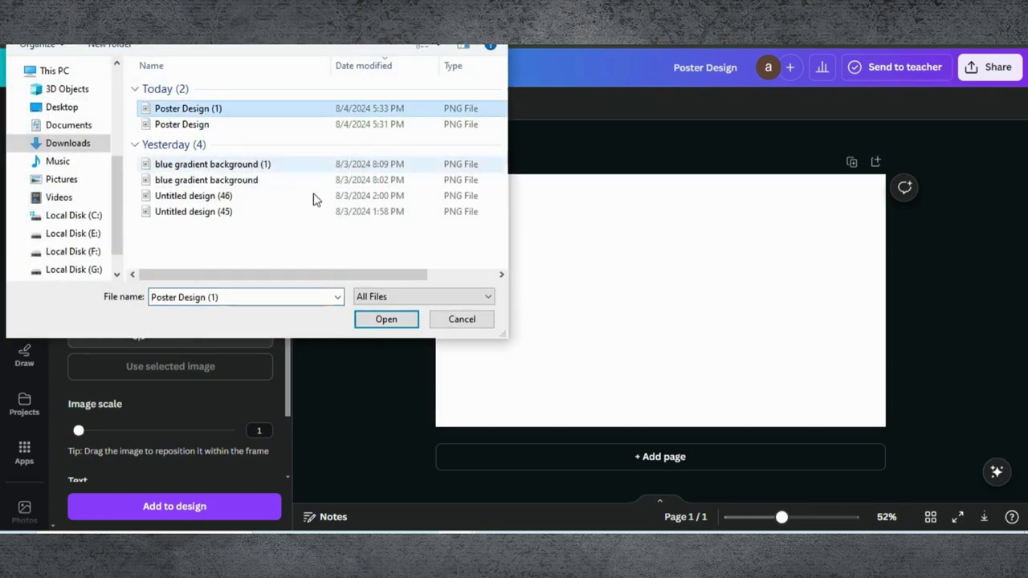
click(403, 320)
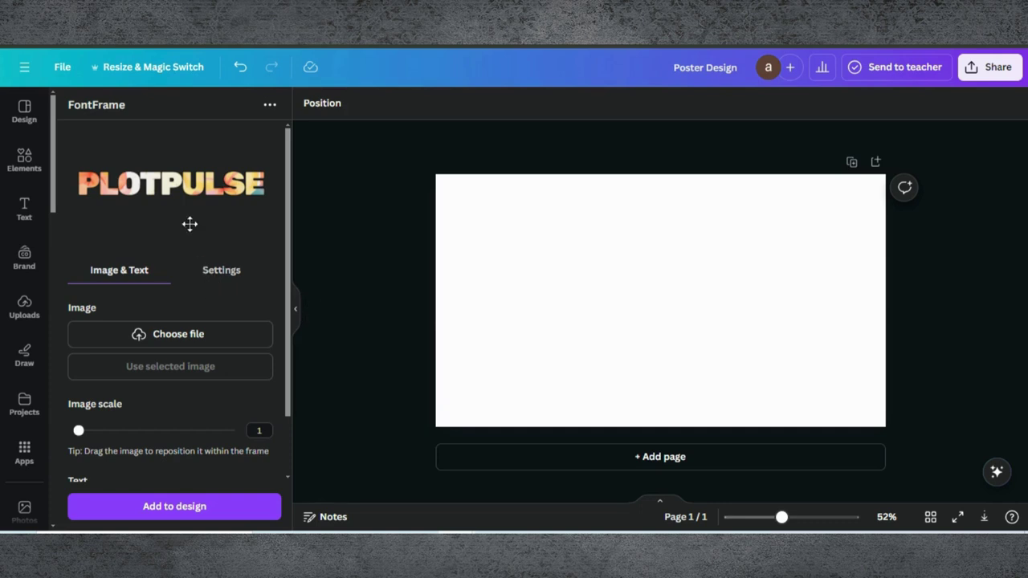
drag(83, 429, 143, 428)
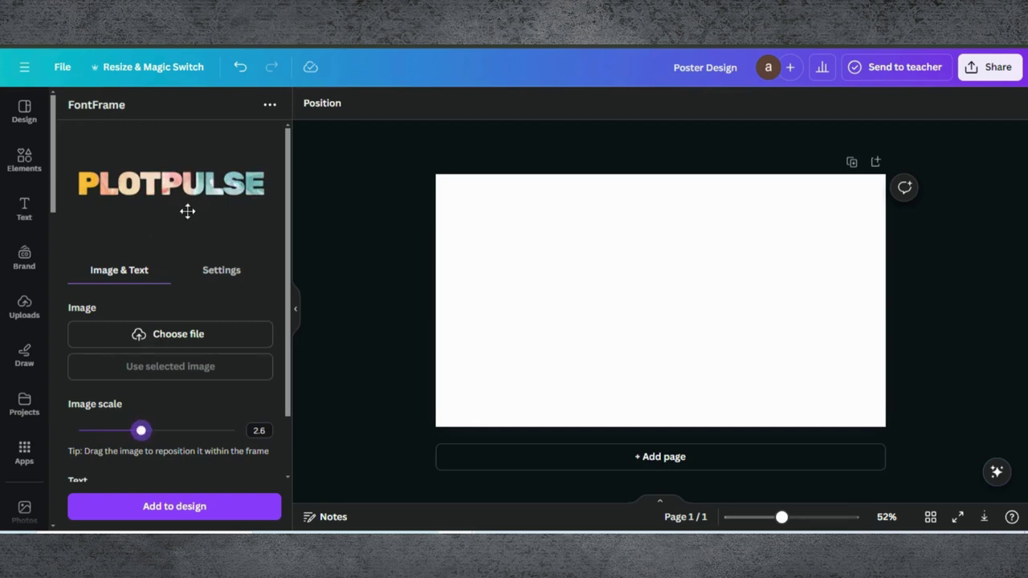
drag(142, 432, 117, 433)
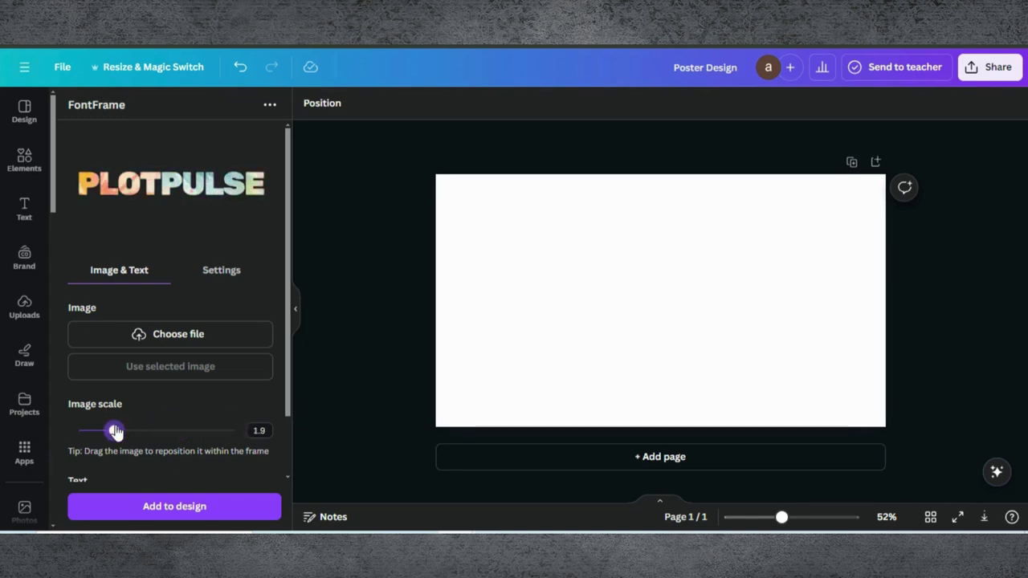
scroll(180, 416, down, 2)
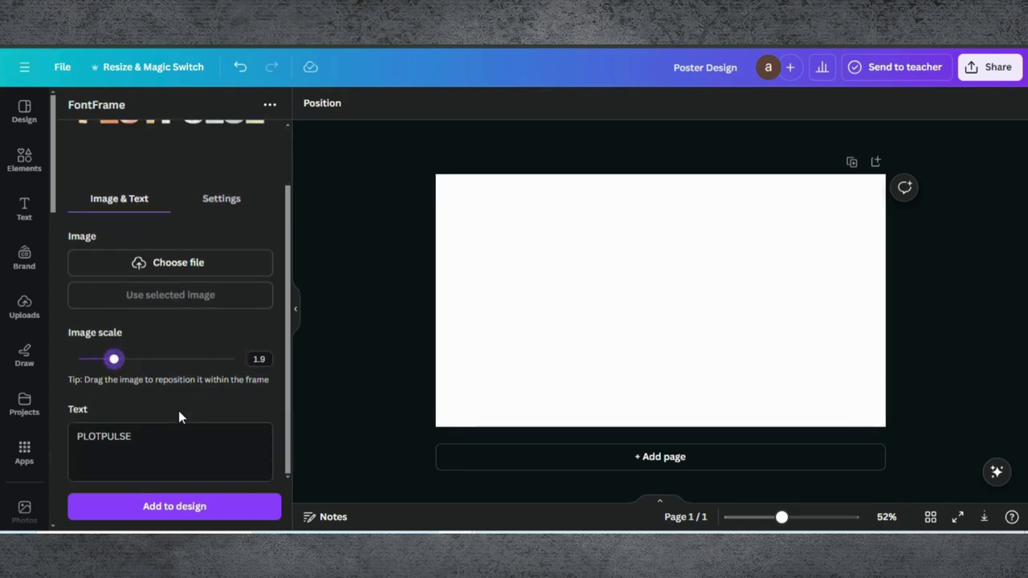
click(181, 508)
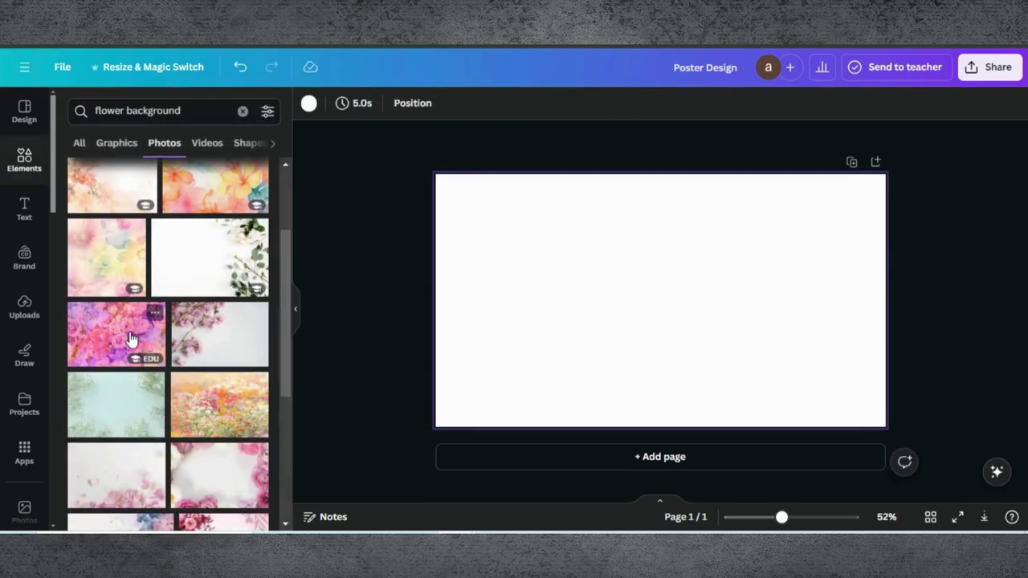
- Insert the pink and purple rose photo from the flower background results and set it as the page background
click(131, 340)
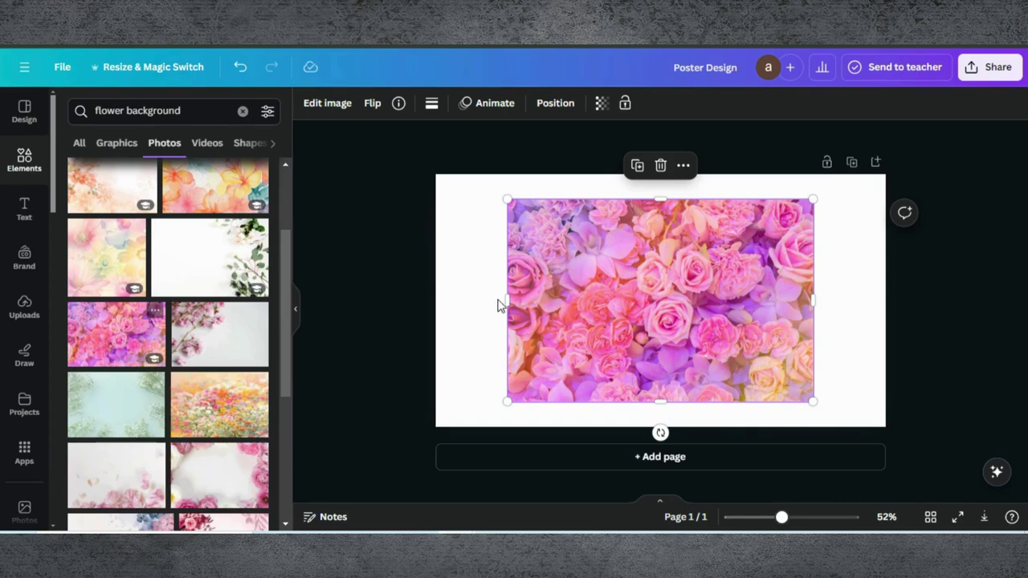
right_click(619, 298)
click(713, 481)
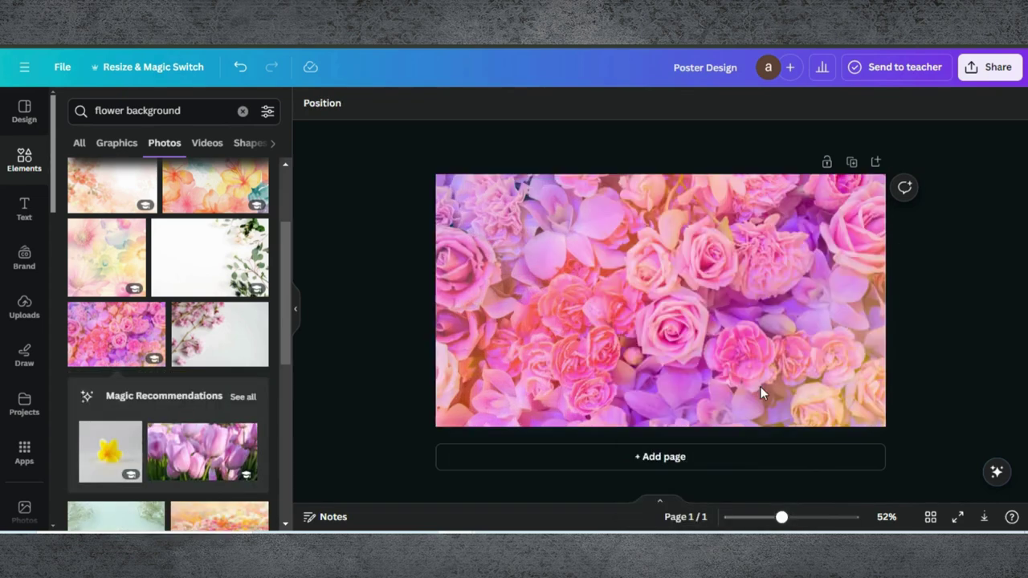
- Download the flower page as a PNG at 1,280 × 720 px
click(990, 67)
scroll(827, 334, down, 2)
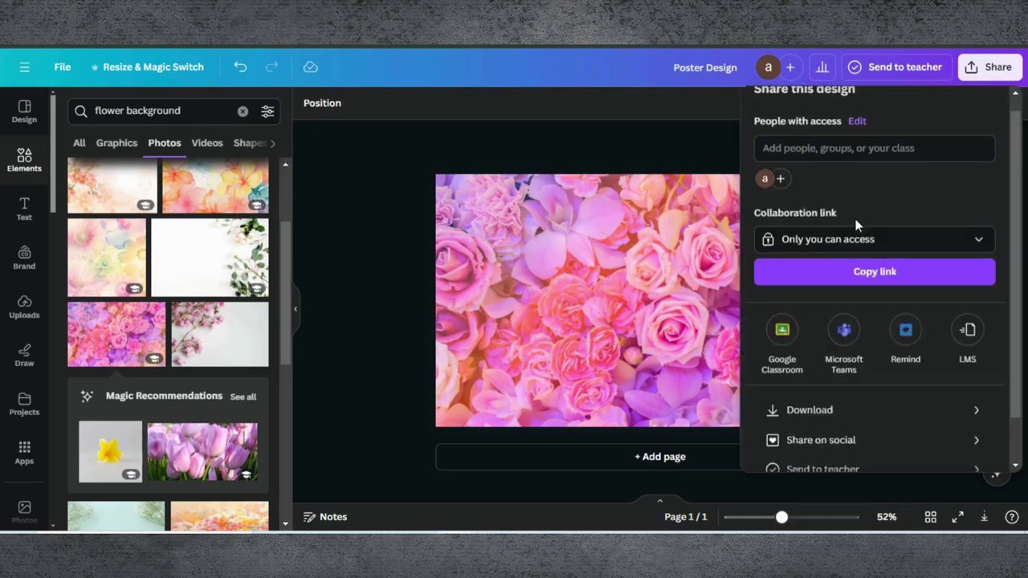
click(818, 360)
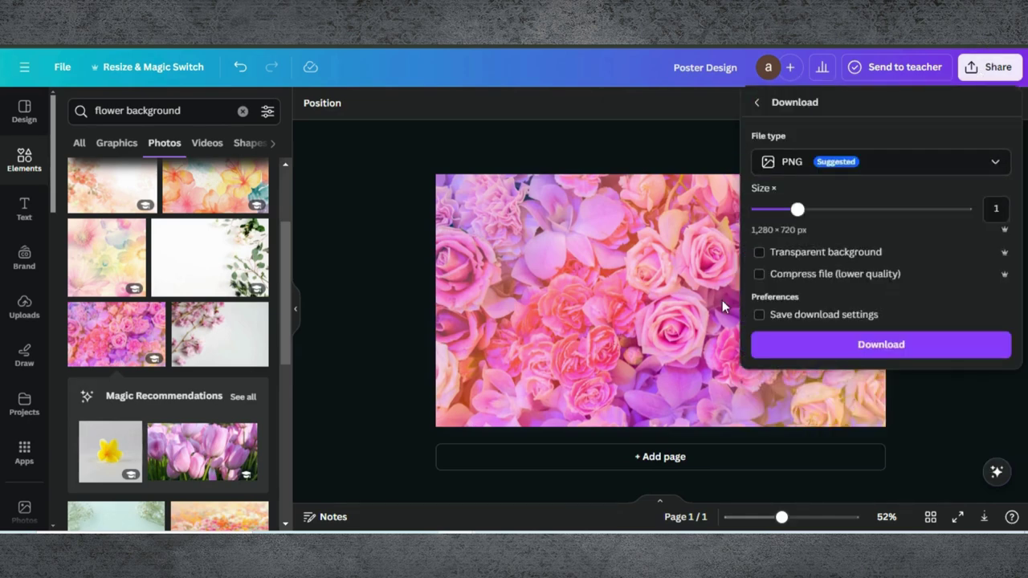
click(796, 356)
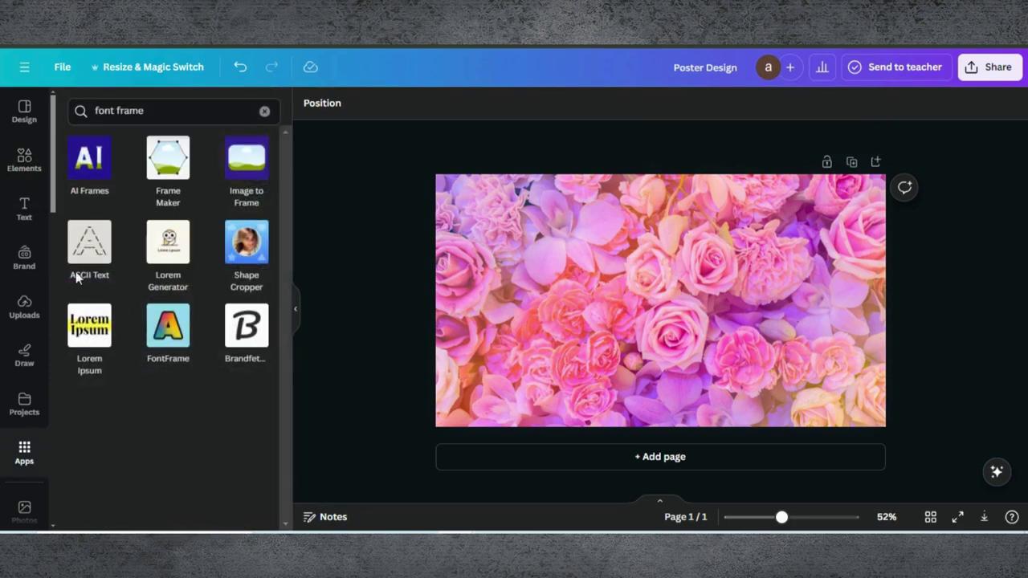
- Reopen FontFrame and load the Poster Design (3) image as the fill for the PLOTPULSE text
click(173, 337)
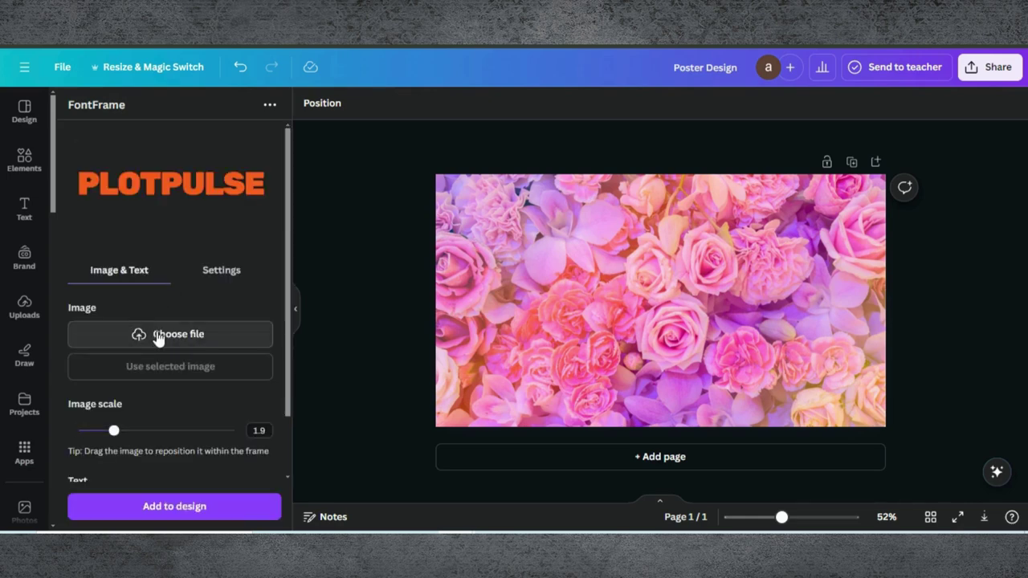
click(145, 341)
click(199, 113)
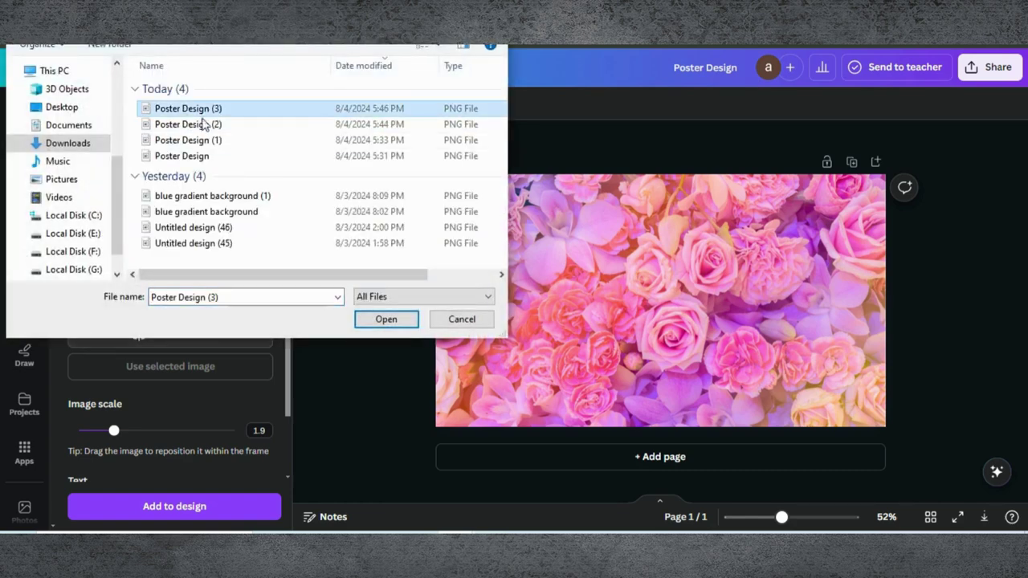
click(384, 318)
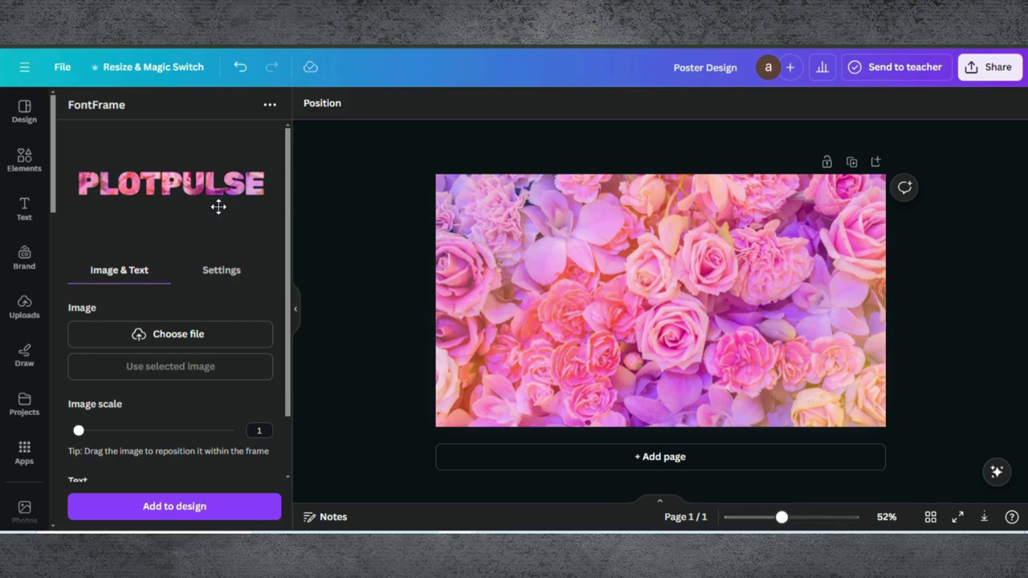
- Set the image scale to 1 and add the flower-filled PLOTPULSE text to the flower page
scroll(131, 333, down, 2)
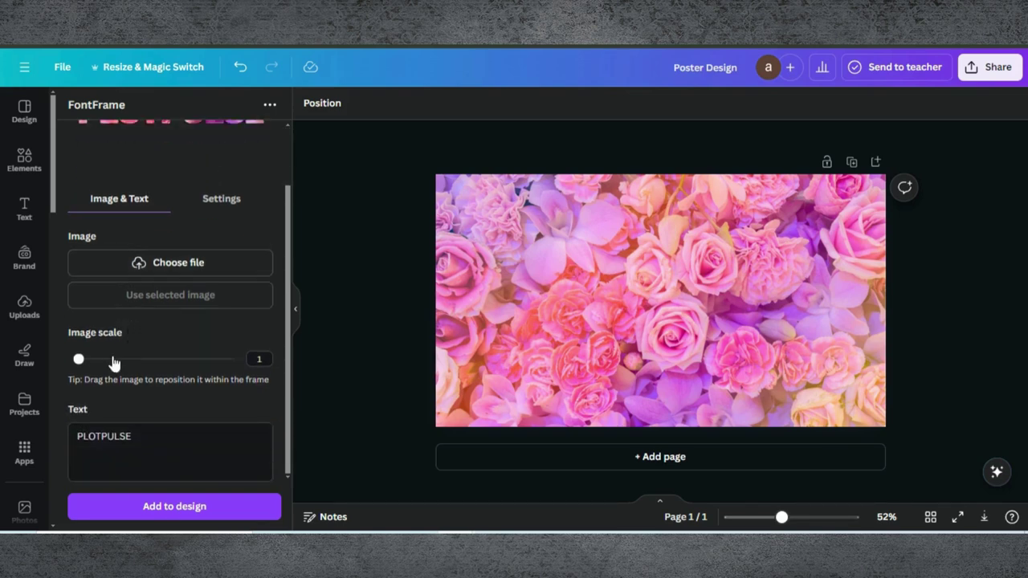
scroll(104, 353, up, 2)
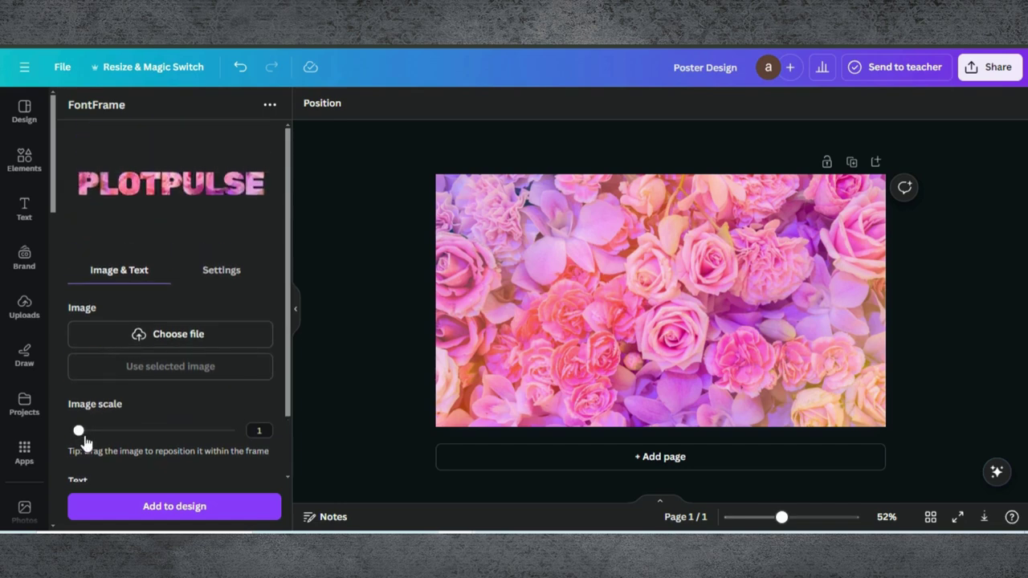
drag(78, 432, 49, 428)
scroll(129, 394, down, 2)
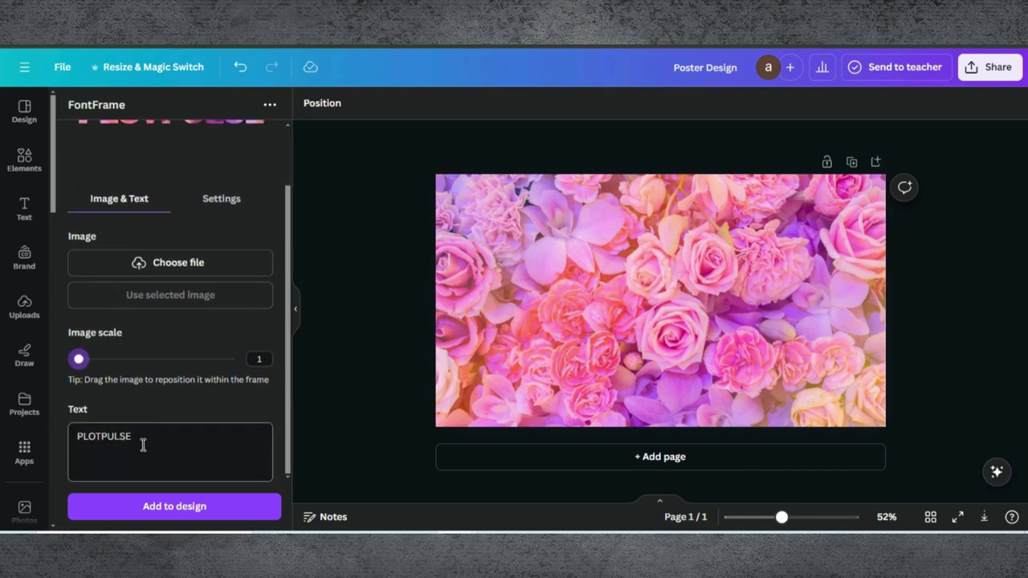
click(156, 513)
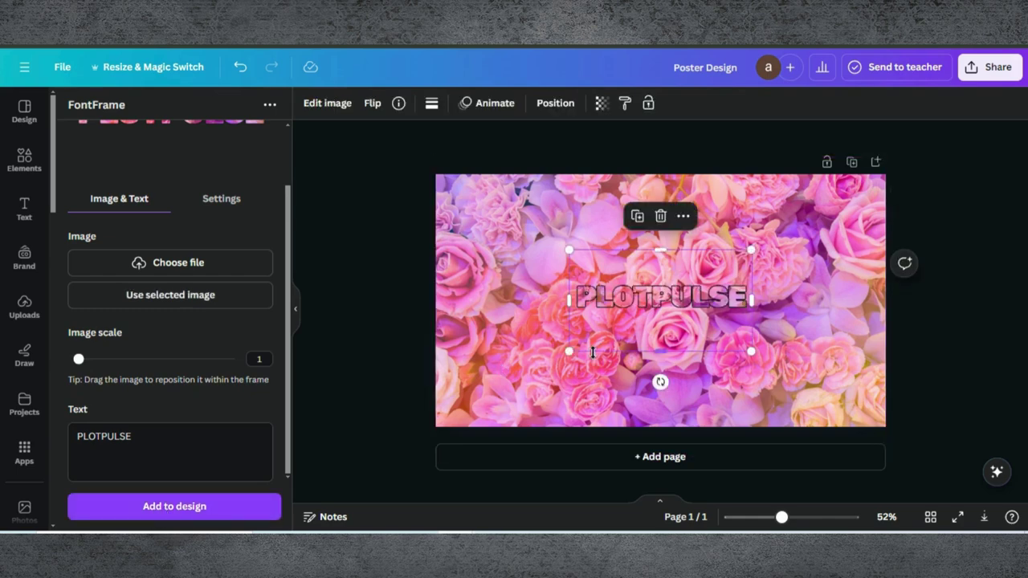
- Add a blank second page, insert the flower-filled PLOTPULSE text on it and enlarge it across the page
click(628, 457)
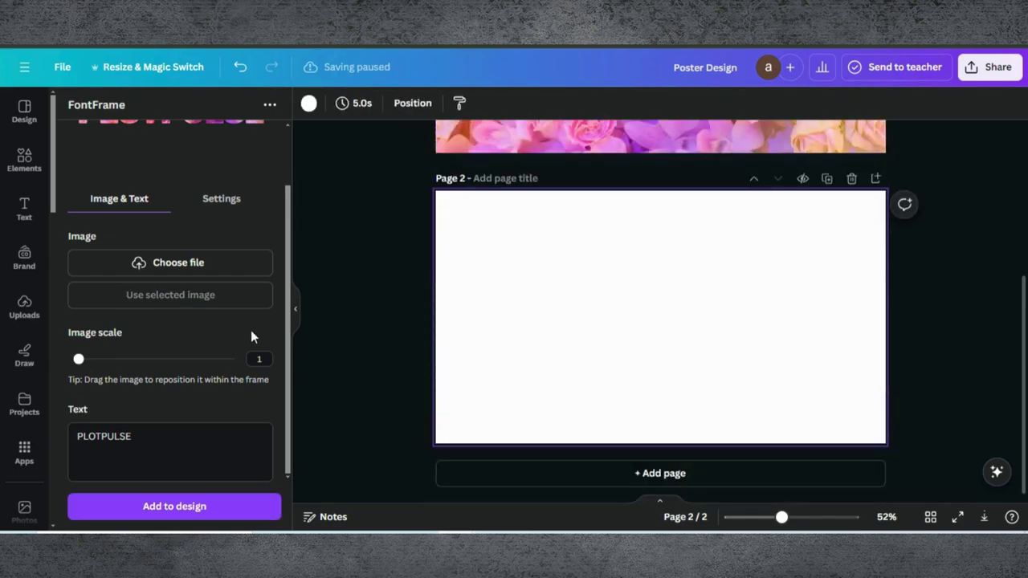
click(170, 514)
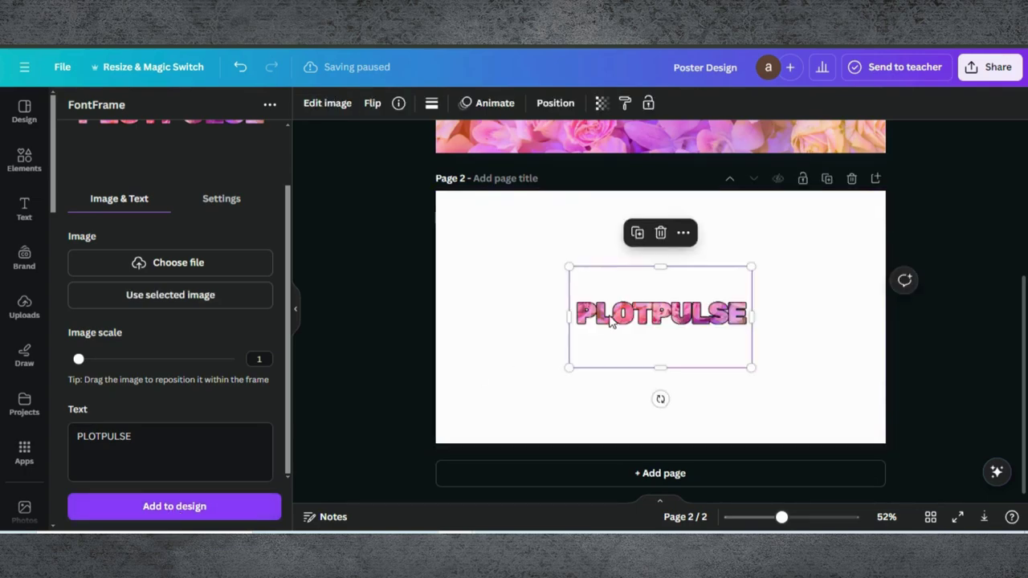
drag(567, 266, 428, 188)
drag(750, 366, 907, 356)
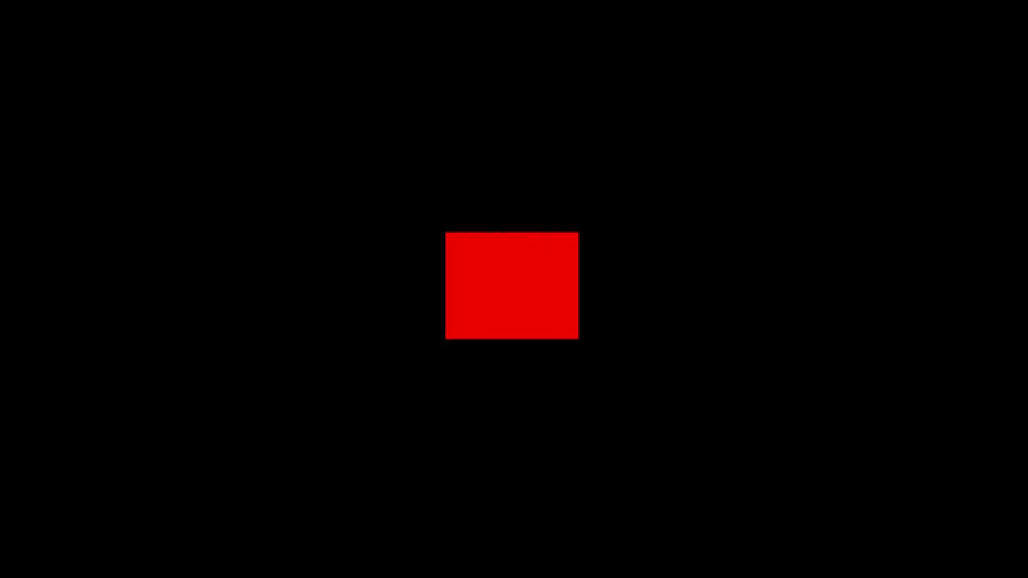